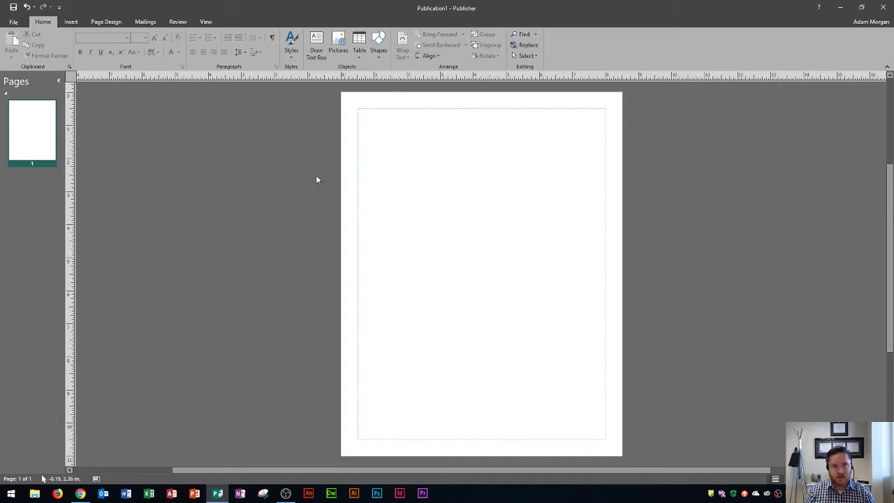
Expand the Page Design colour Schemes gallery to show all built-in and classic schemes.
click(103, 23)
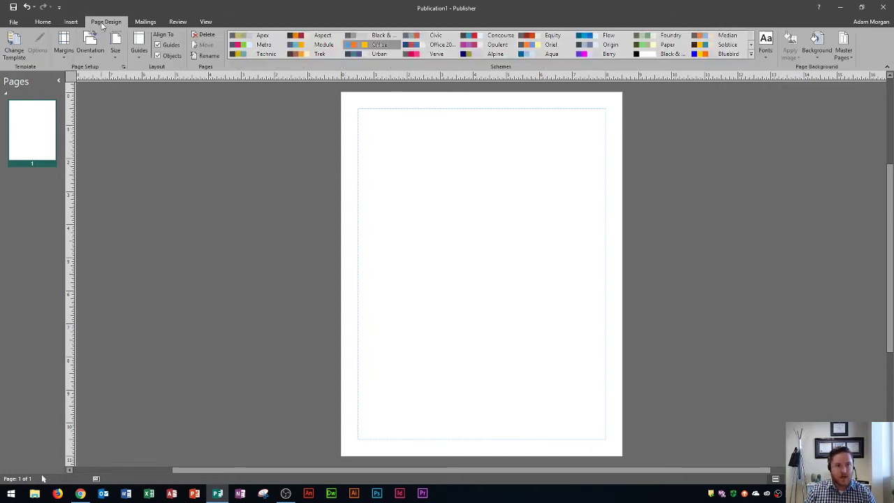
click(751, 54)
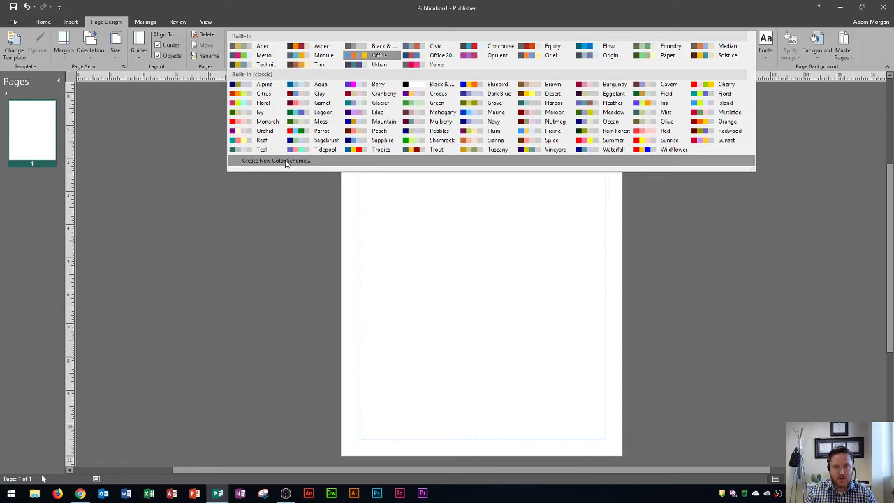
Start a new colour scheme and name it 'Pizza Palace'.
click(285, 161)
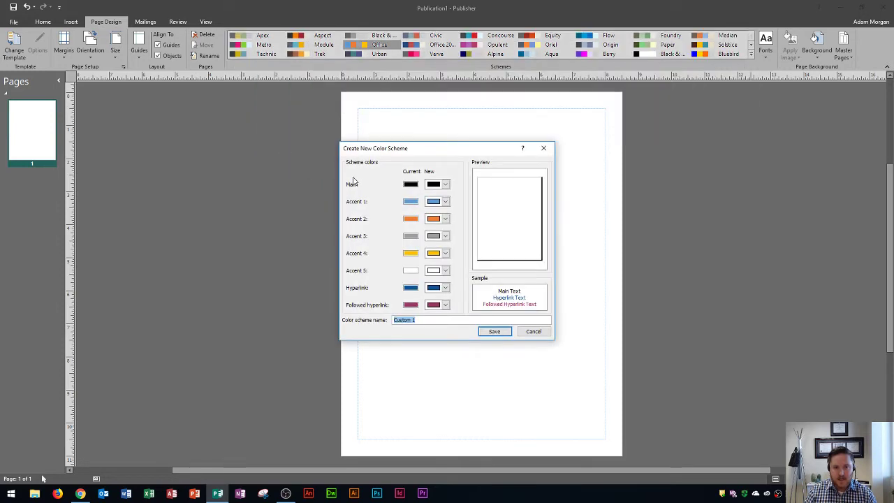
drag(419, 147, 418, 125)
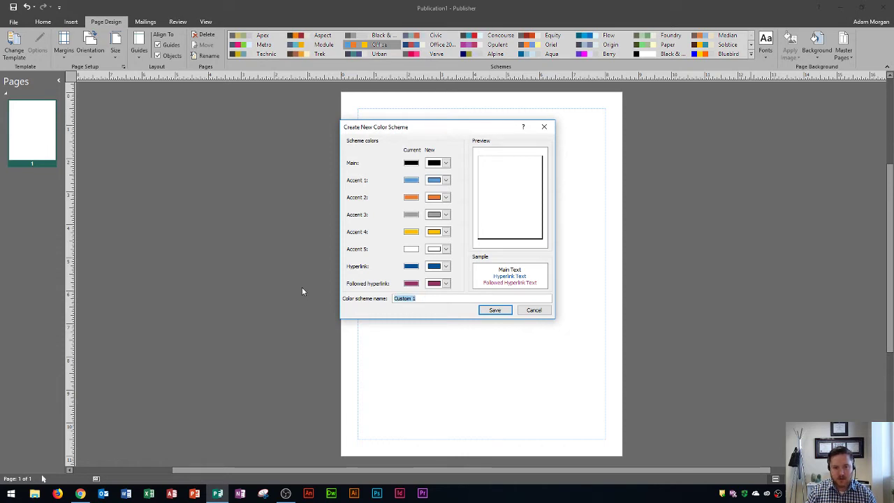
text(Pizza)
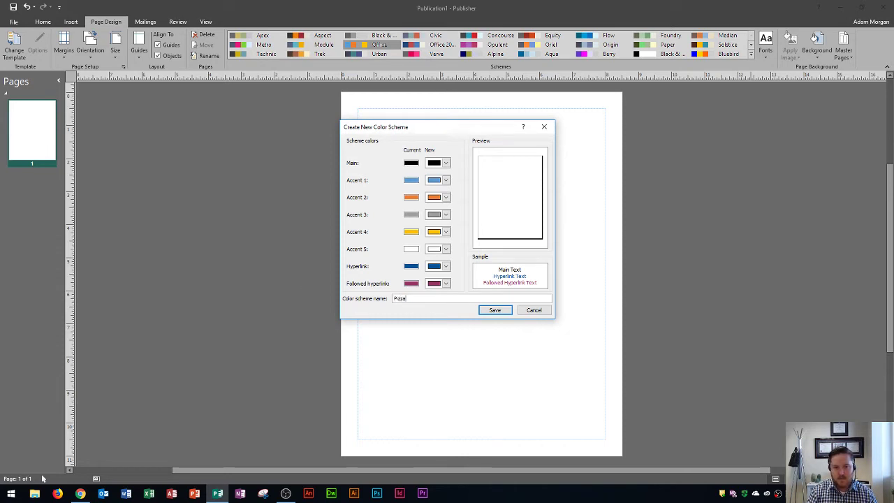
text( Palace)
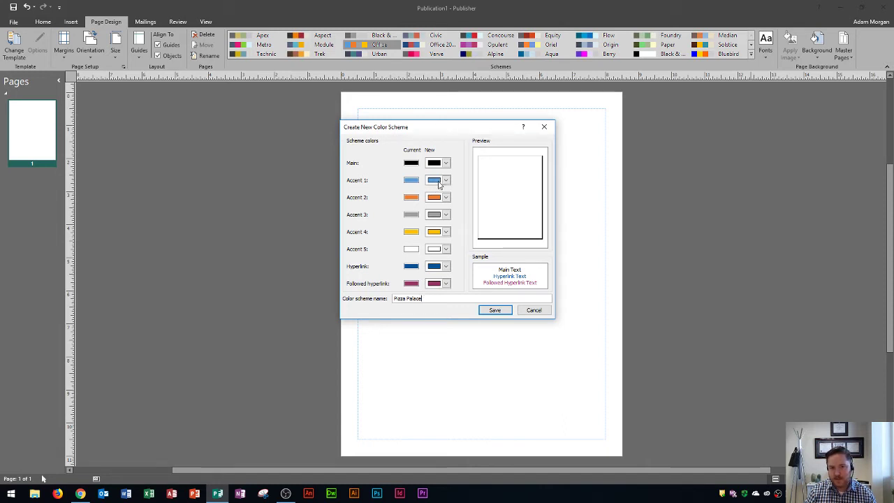
Make the Pizza Palace scheme's Accent 1 blue and Accent 2 red.
click(438, 183)
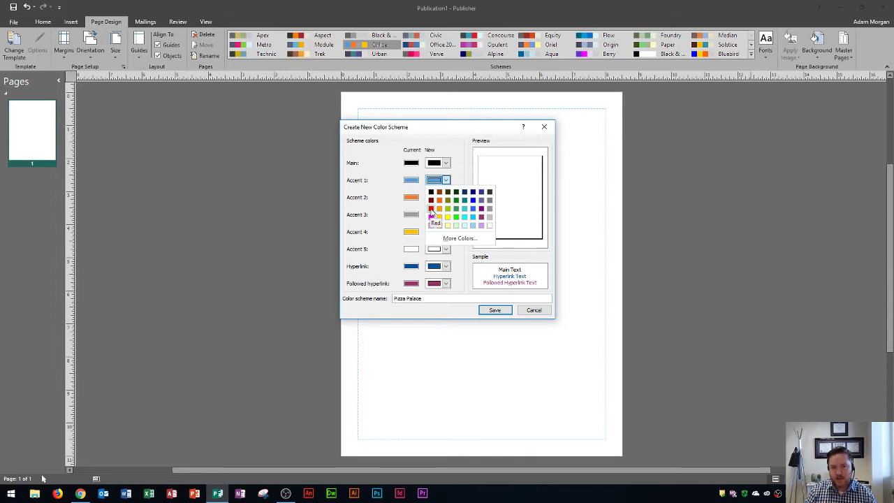
click(473, 200)
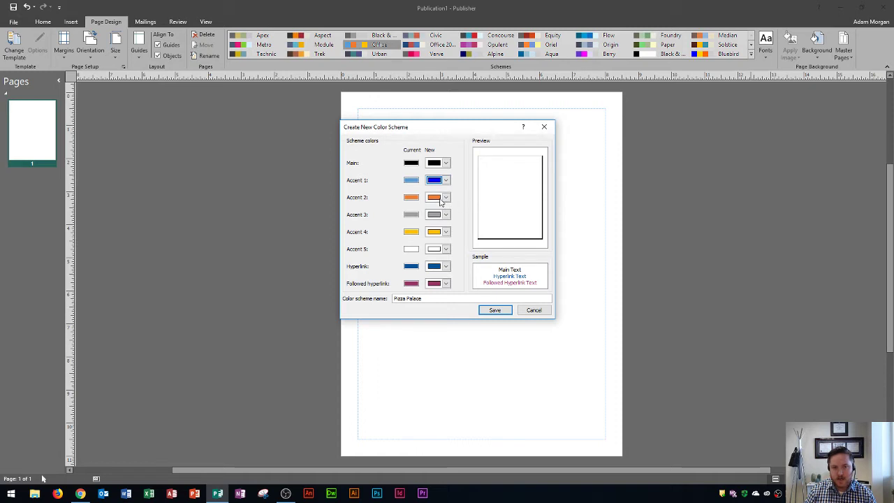
click(440, 201)
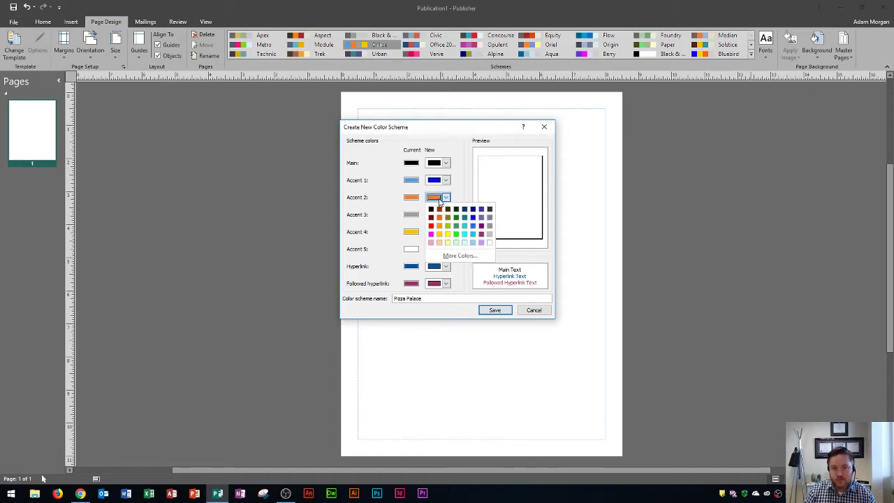
click(431, 233)
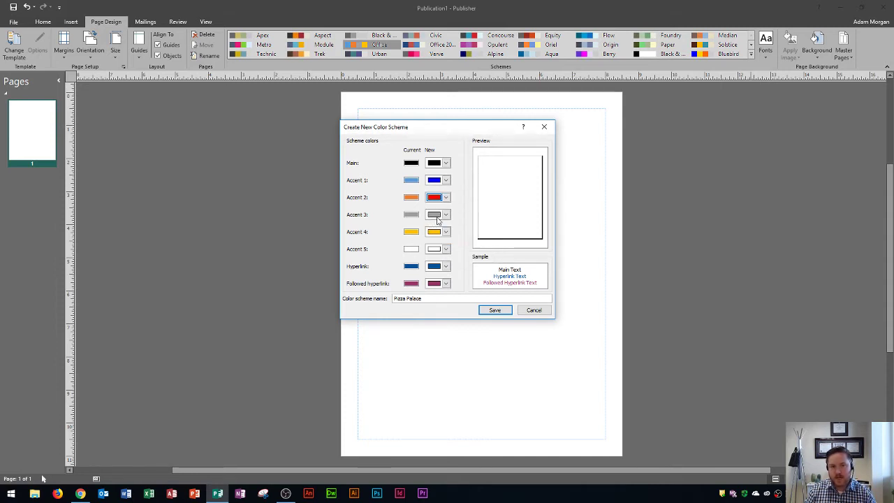
click(438, 217)
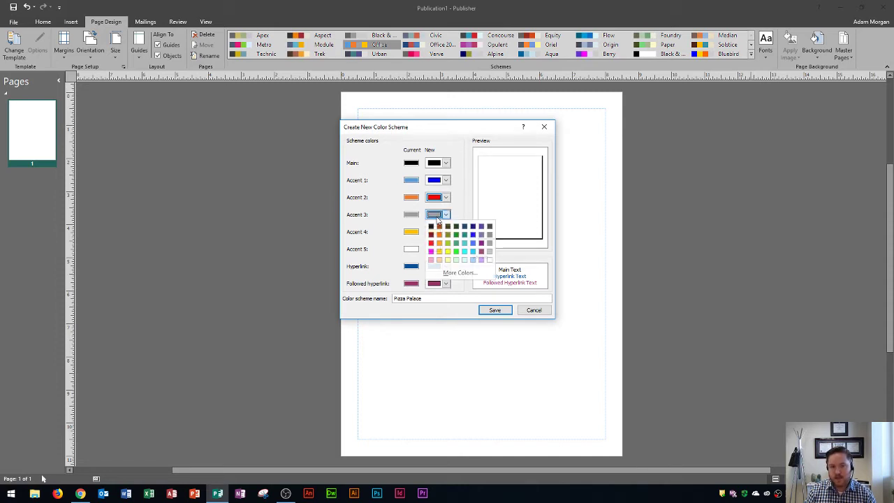
Set Accent 3 to a light blue from the More Colors standard hexagon palette.
click(461, 273)
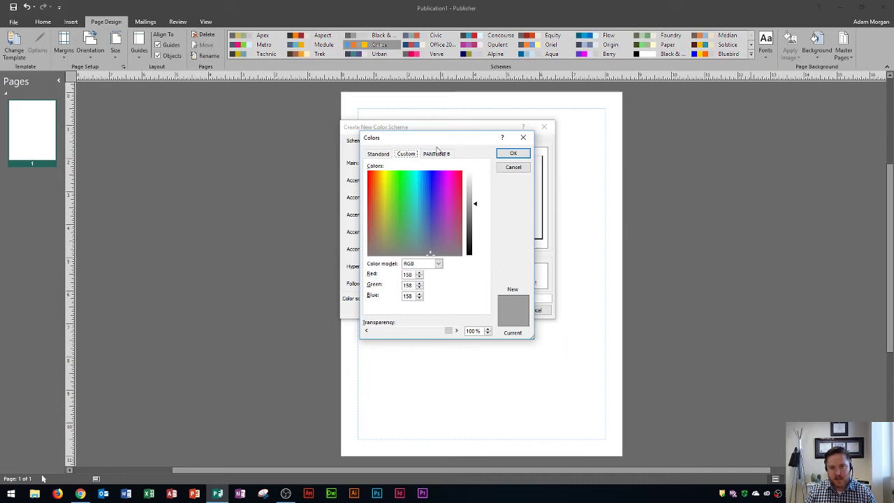
drag(429, 138, 426, 121)
click(375, 136)
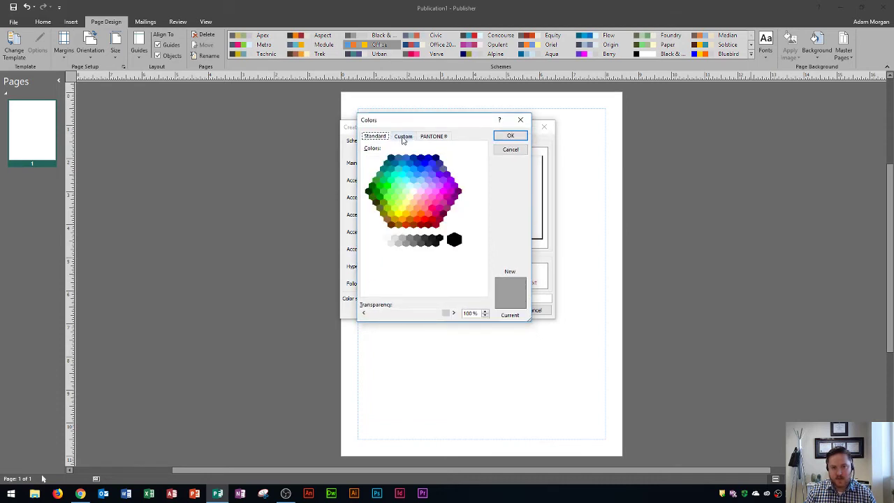
click(404, 136)
click(434, 136)
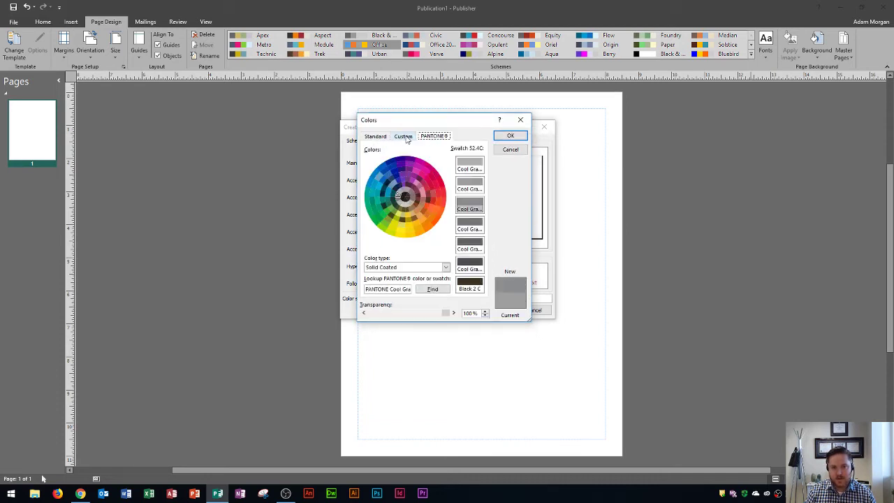
click(403, 137)
click(383, 138)
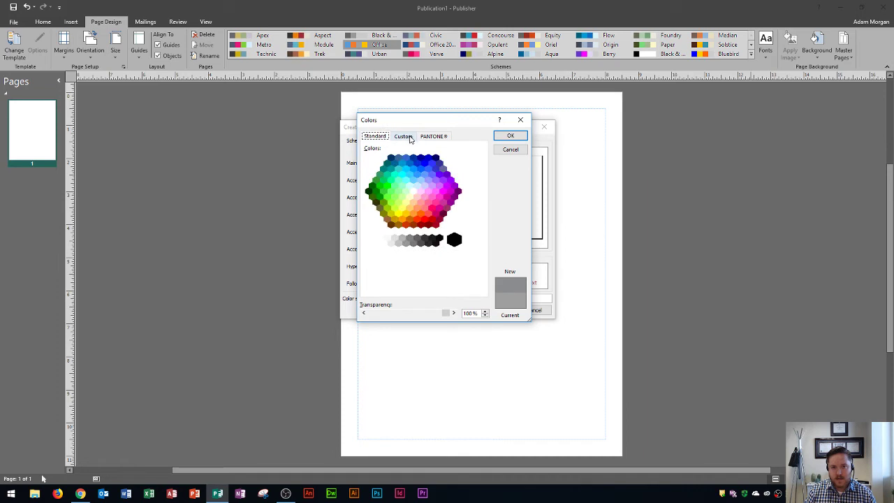
click(404, 136)
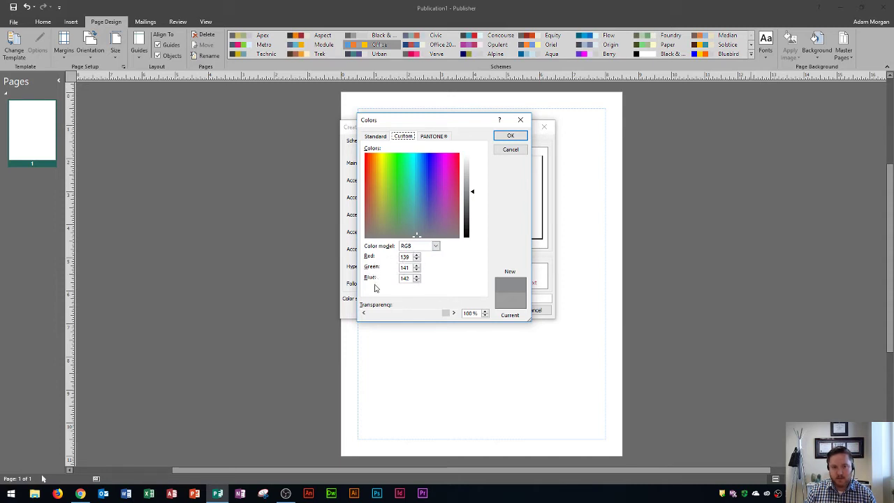
click(376, 137)
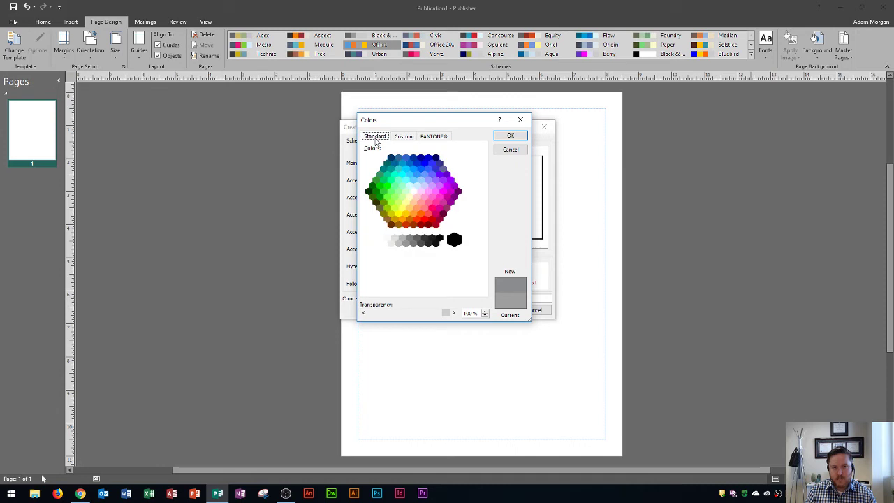
click(410, 175)
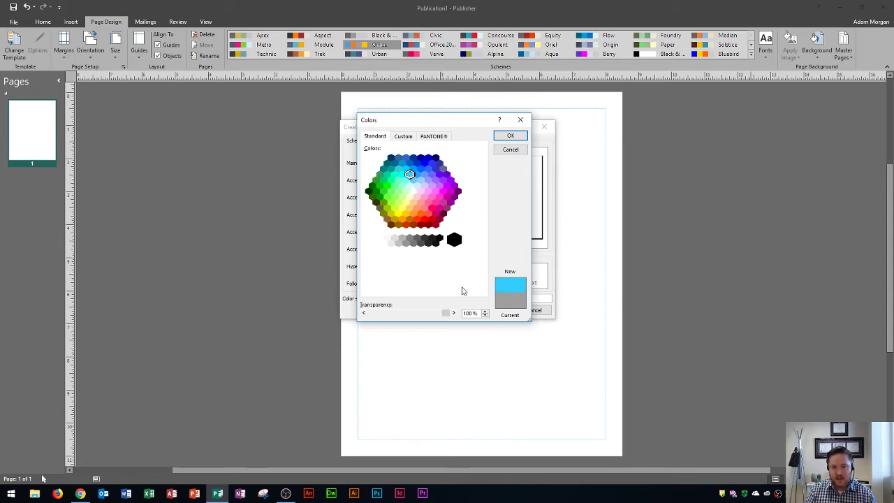
click(511, 137)
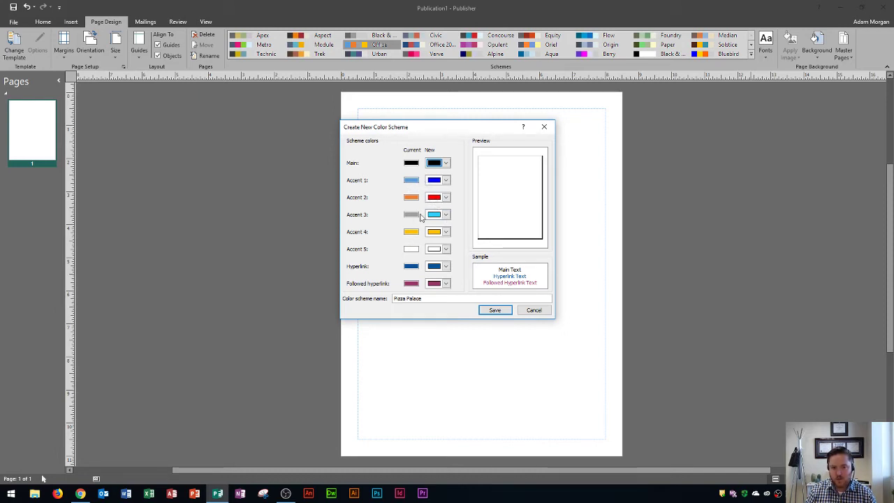
Save the Pizza Palace colour scheme and confirm it appears in the Schemes gallery.
click(497, 312)
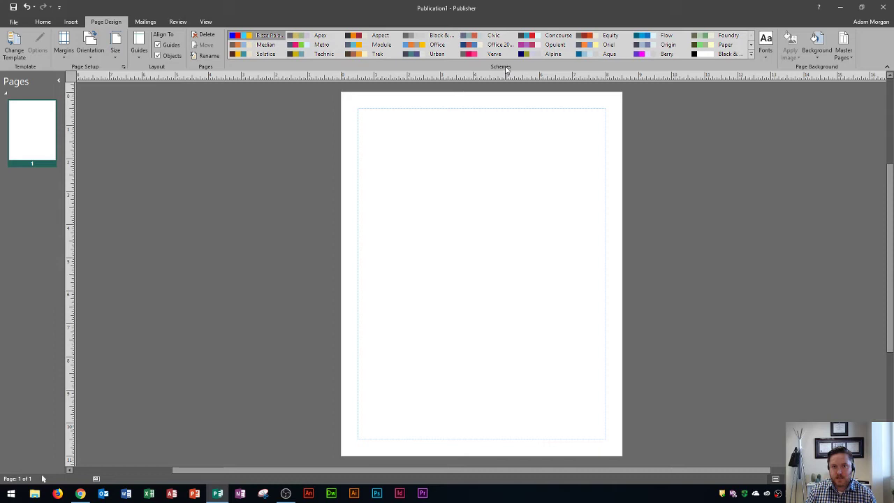
click(752, 55)
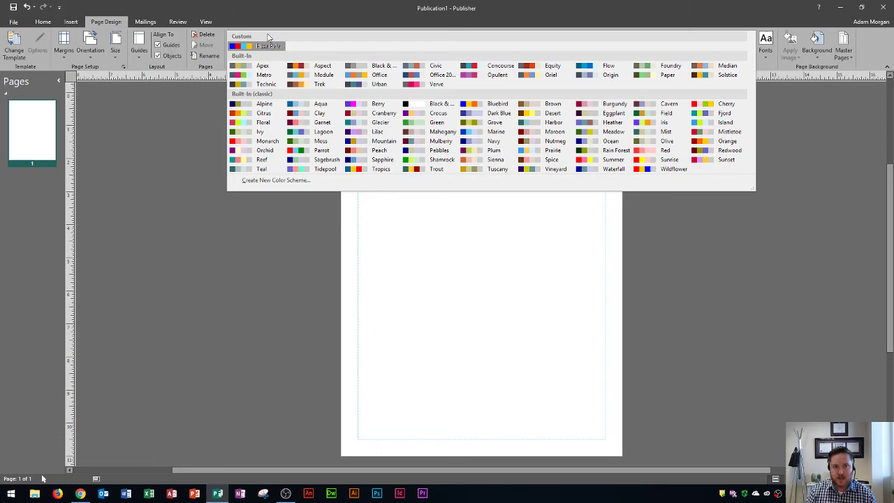
click(198, 106)
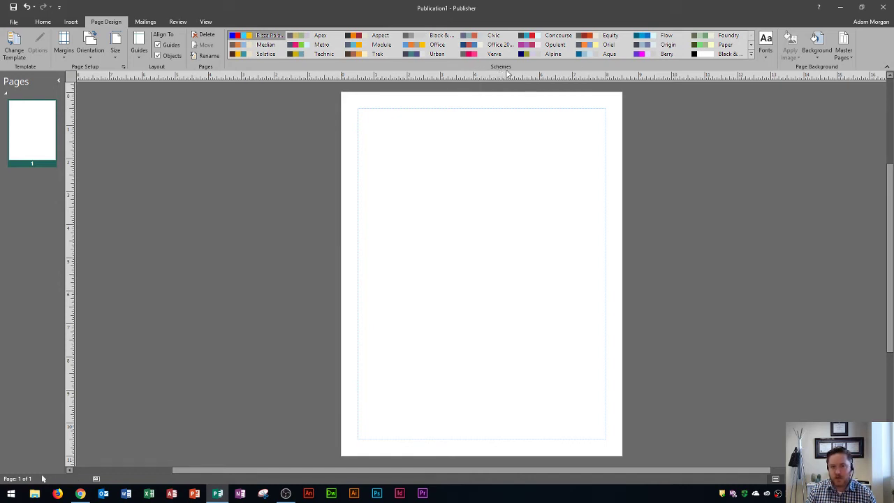
Open the Fonts list and scroll to the bottom of the font schemes.
click(767, 50)
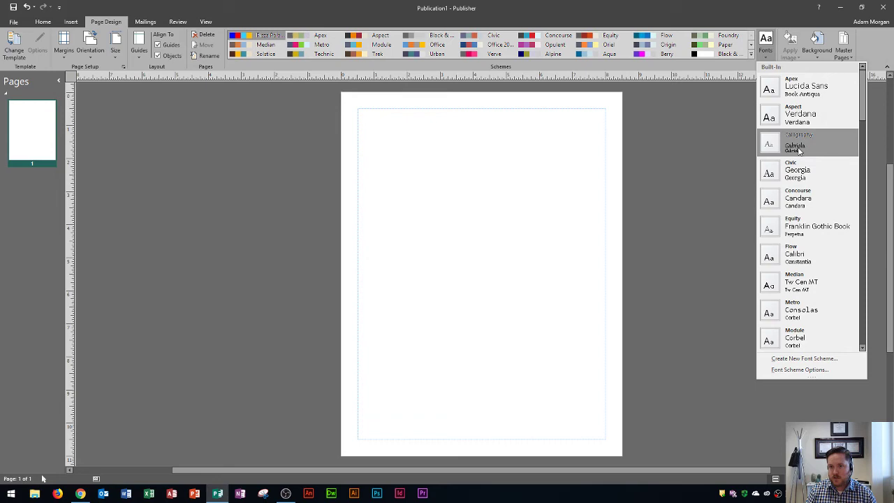
scroll(793, 162, down, 1)
scroll(793, 162, down, 6)
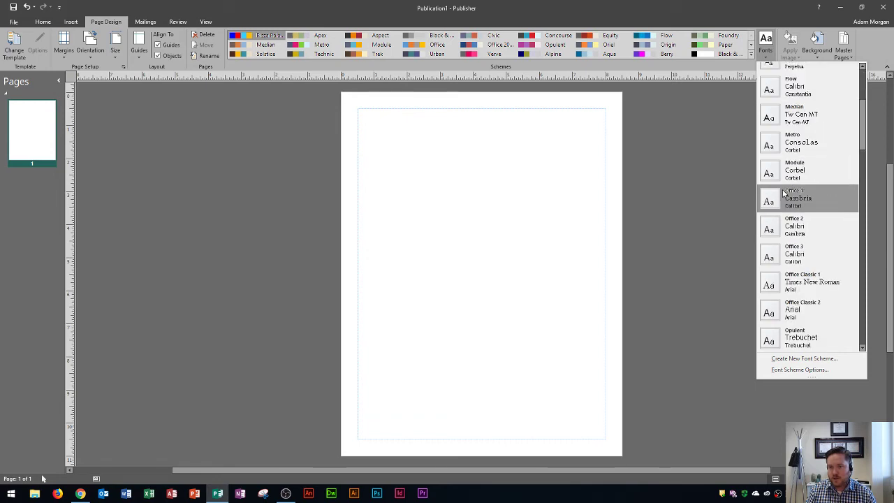
scroll(790, 187, down, 7)
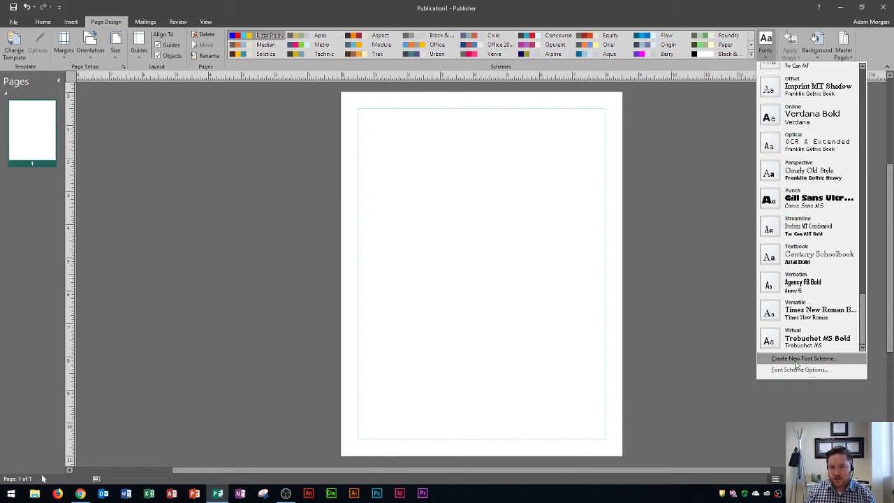
Start a new font scheme, replacing the Custom 1 name with 'Pizza Palace'.
click(797, 360)
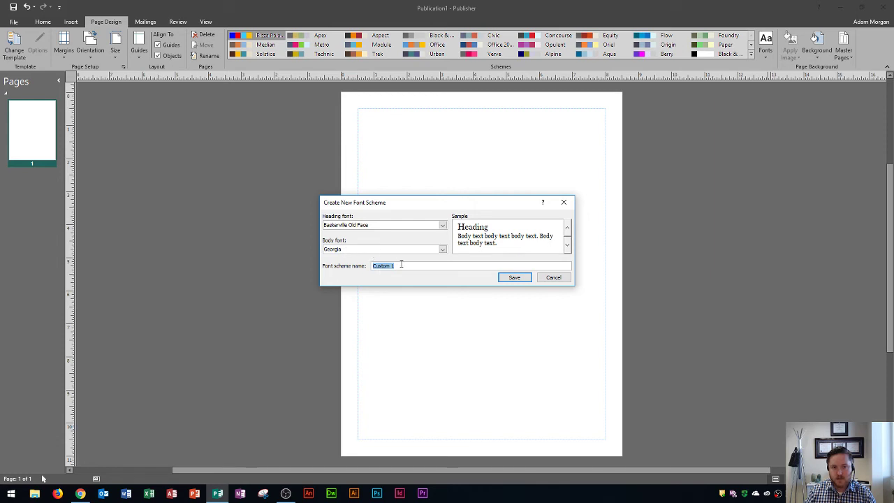
drag(396, 265, 343, 265)
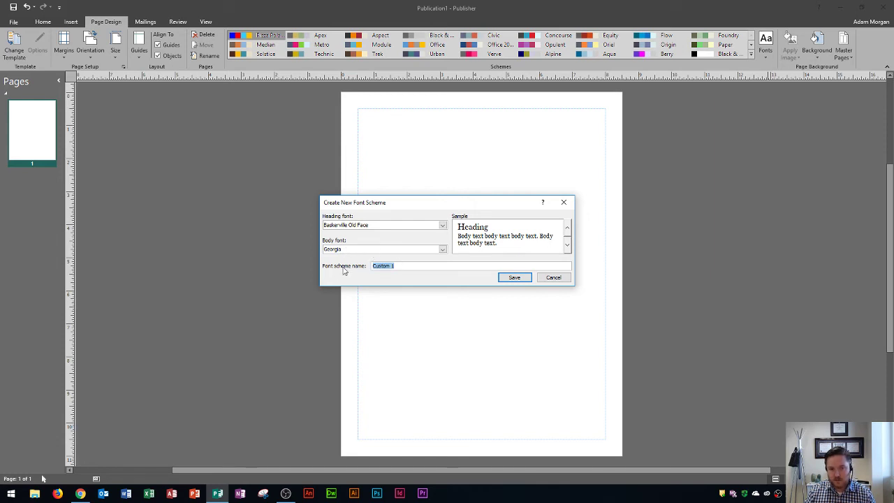
text(P)
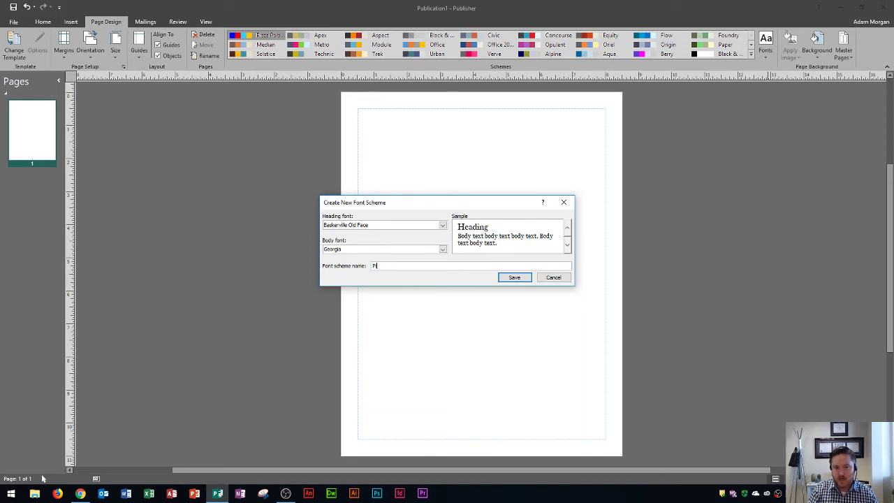
text(izza Palace)
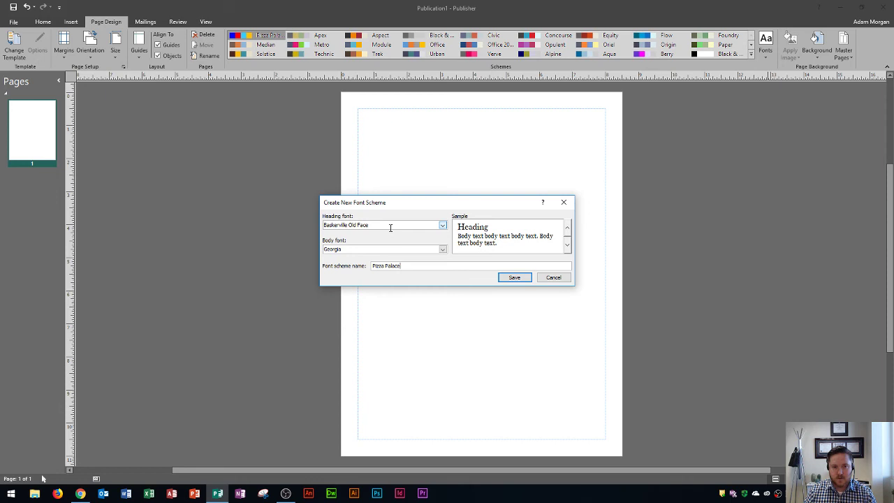
Choose Gabriola as the heading font and Arial as the body font.
click(443, 226)
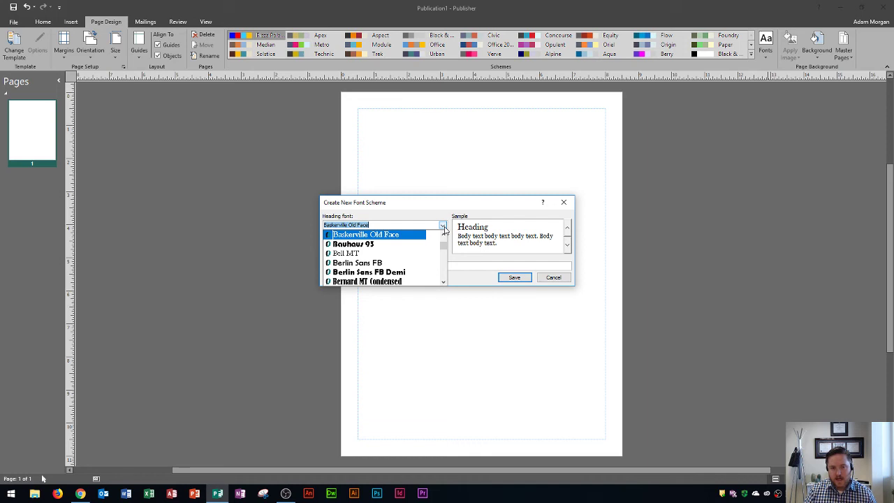
text(G)
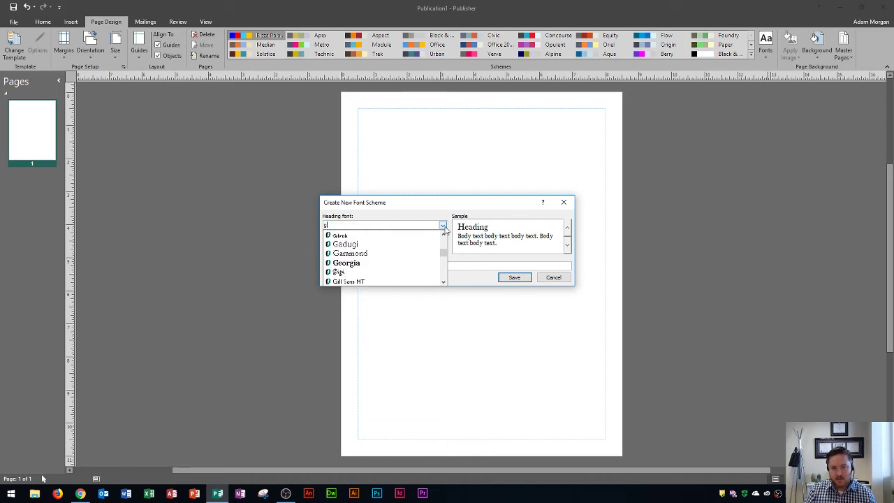
click(345, 238)
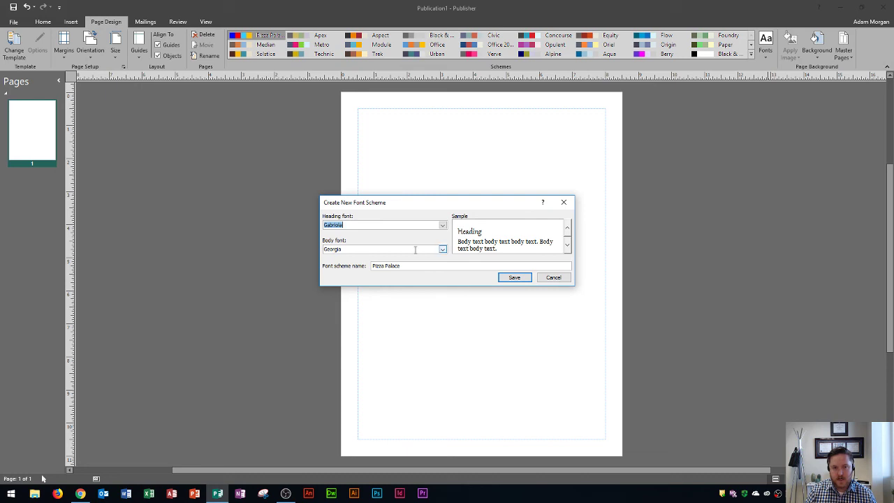
click(442, 250)
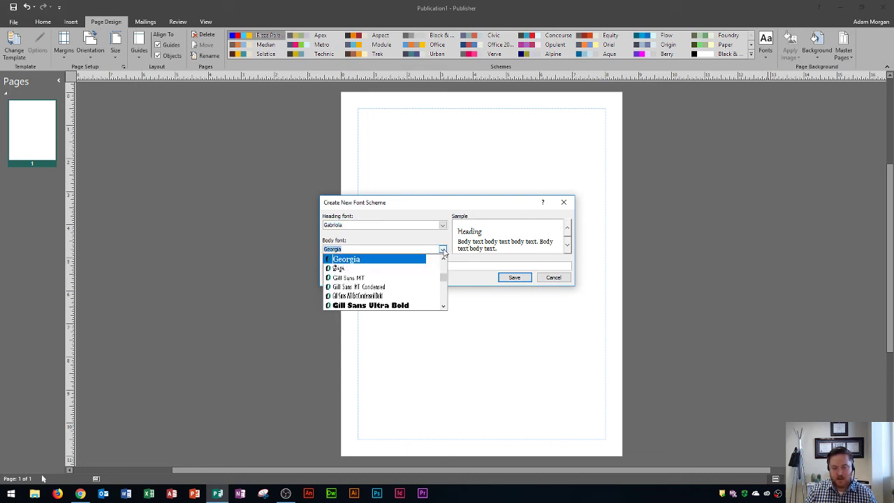
text(a)
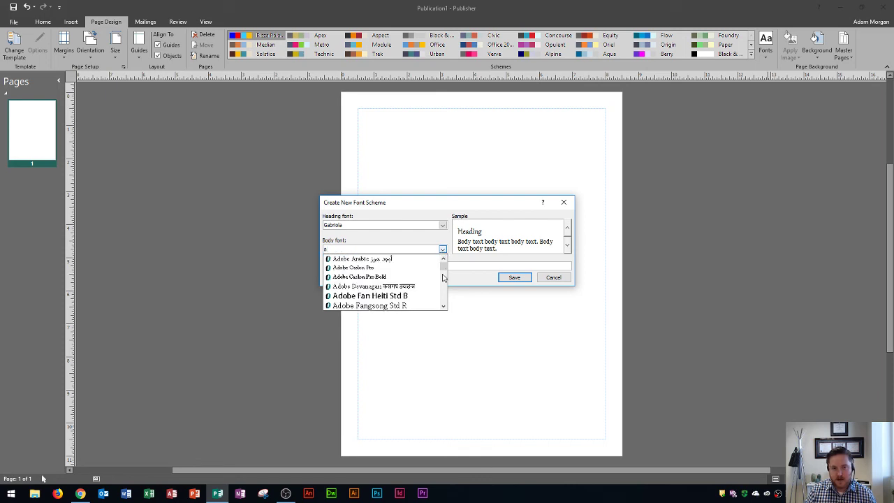
text(r)
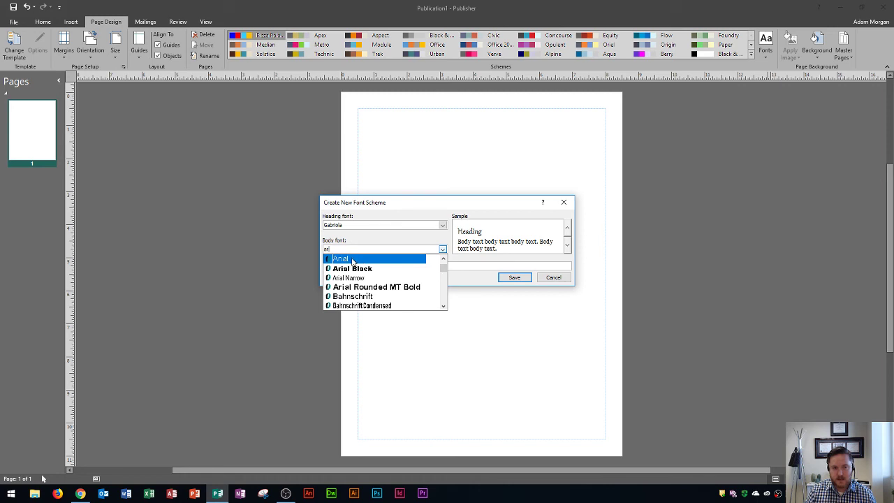
click(353, 260)
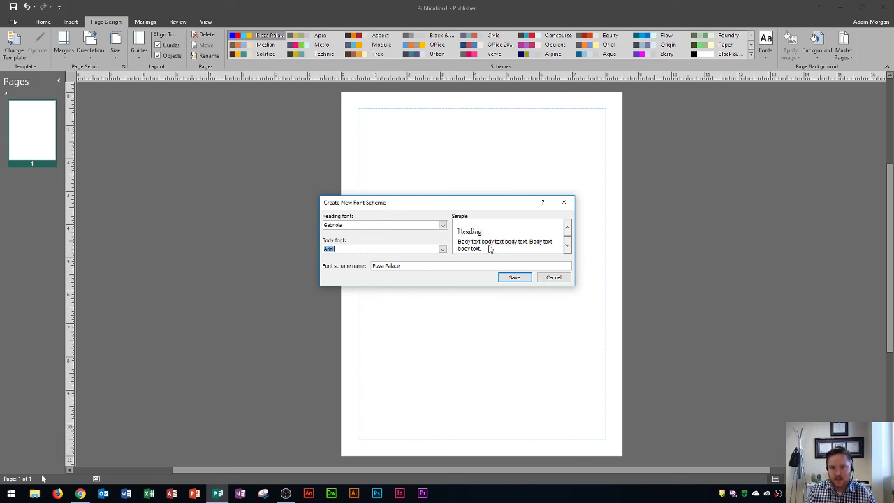
Save the Pizza Palace font scheme.
click(514, 278)
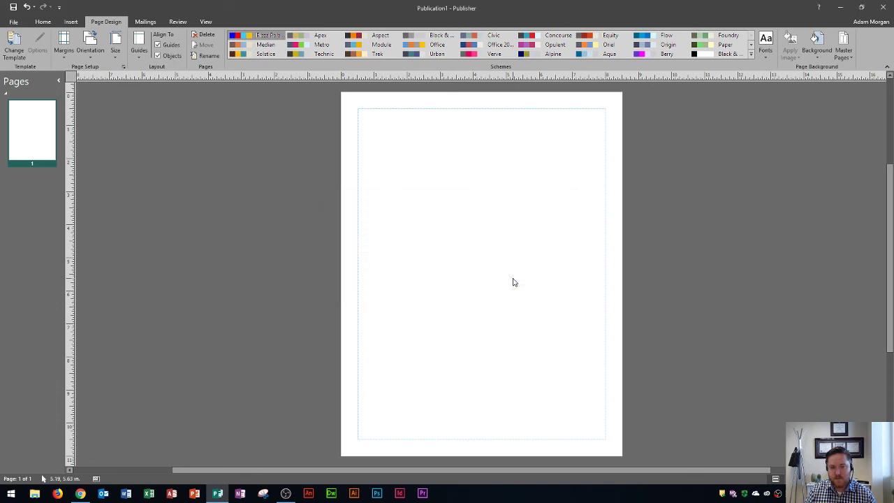